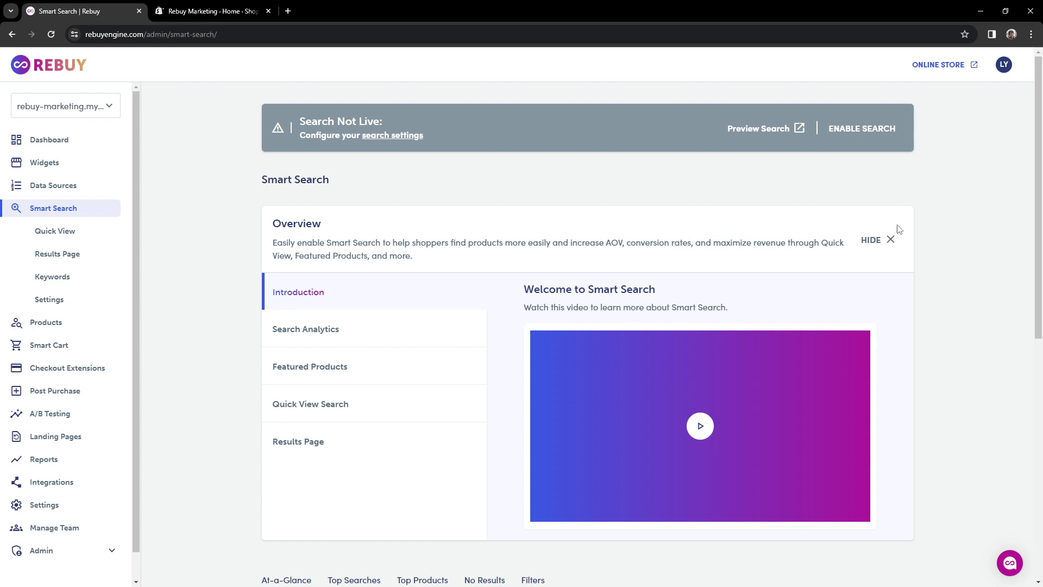
Go to the Online Store themes page in Shopify admin, where '[Reb] Updated' is current
click(246, 17)
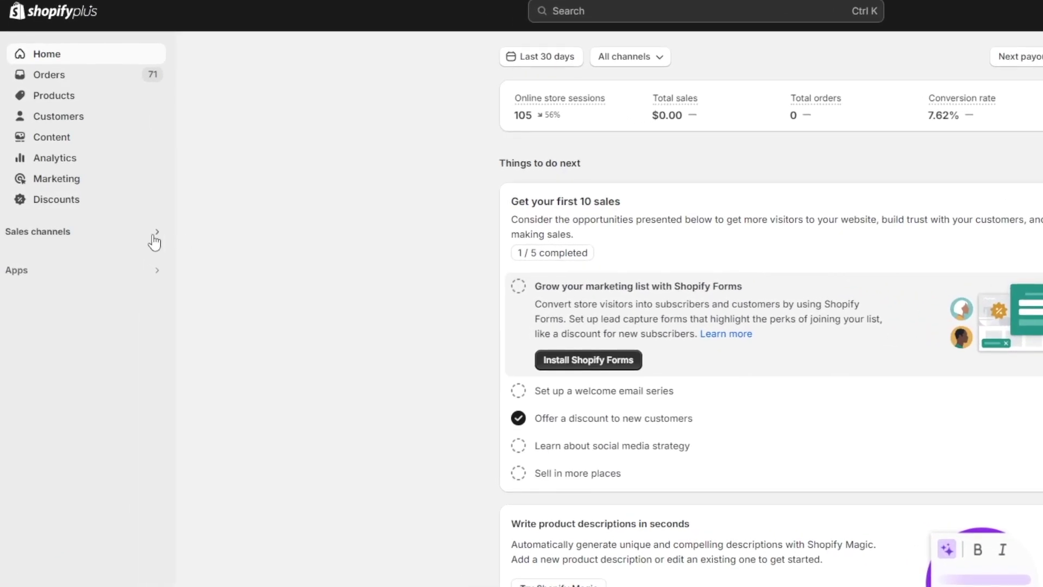
click(154, 239)
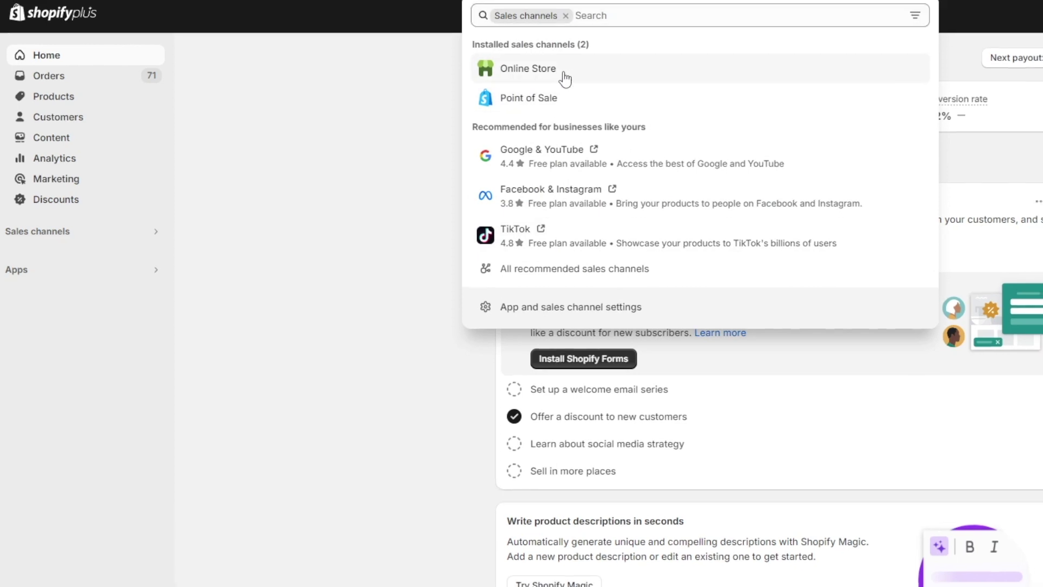
click(564, 73)
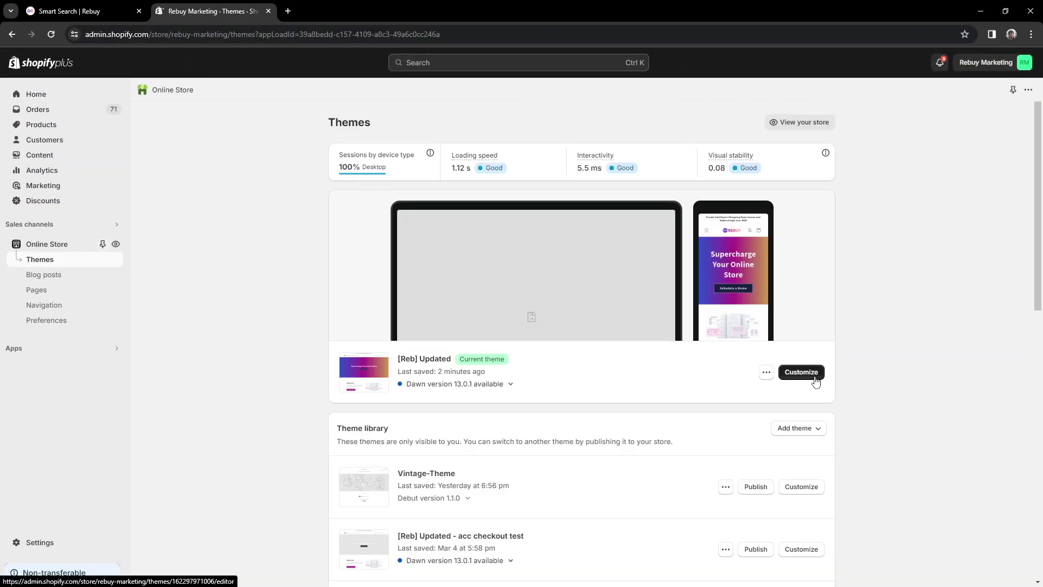
Turn on the Rebuy Connector app embed in the '[Reb] Updated' theme and save
click(801, 372)
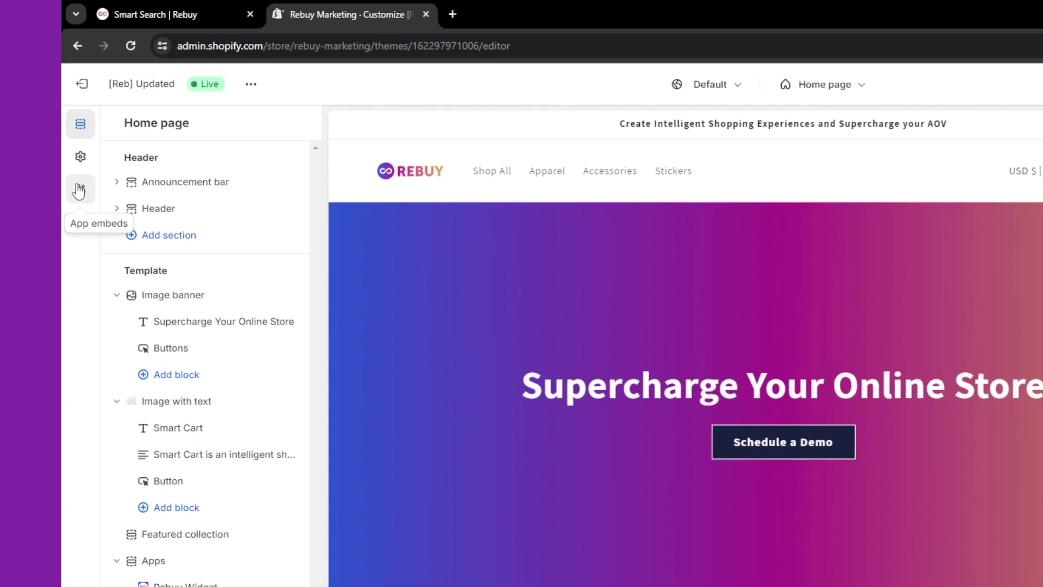
click(79, 191)
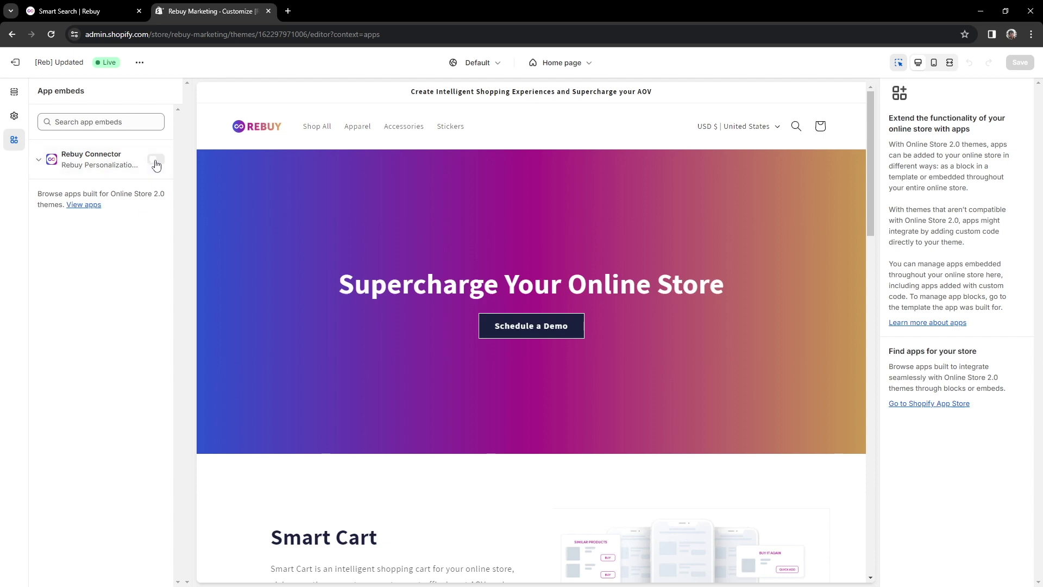
click(156, 163)
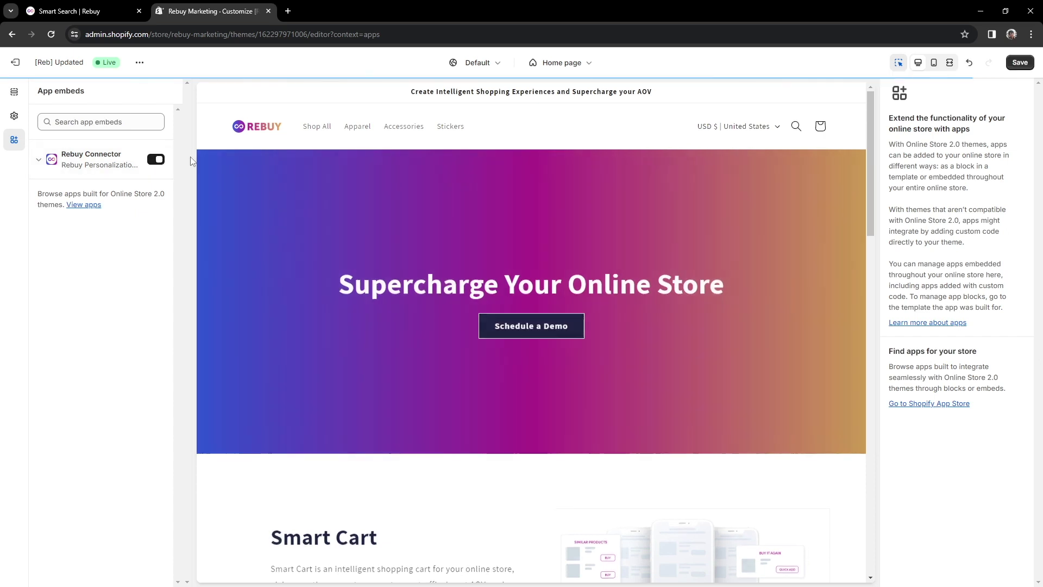
click(1021, 64)
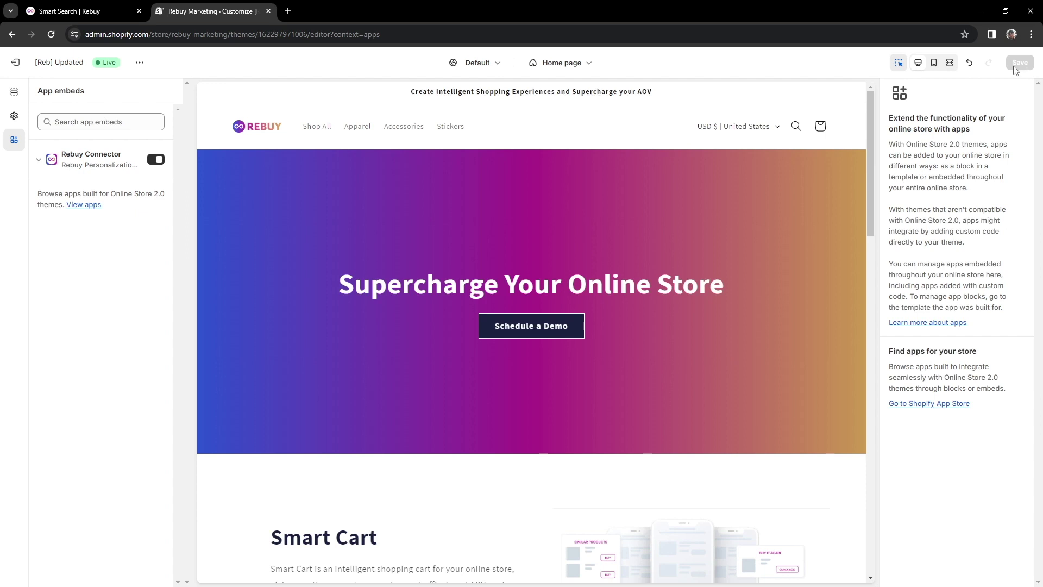
Preview the Search page template in the theme editor
click(588, 68)
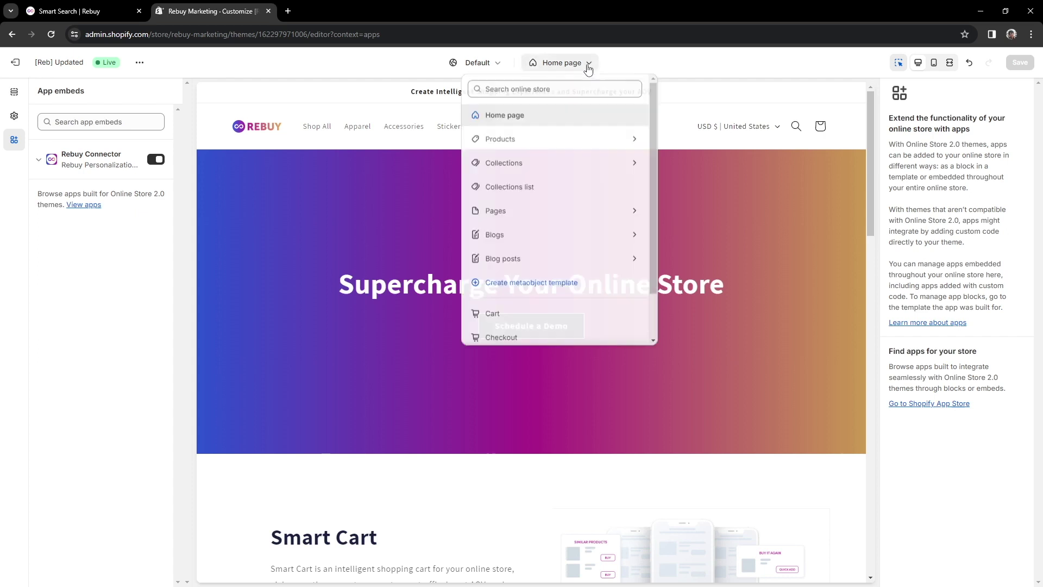
click(559, 89)
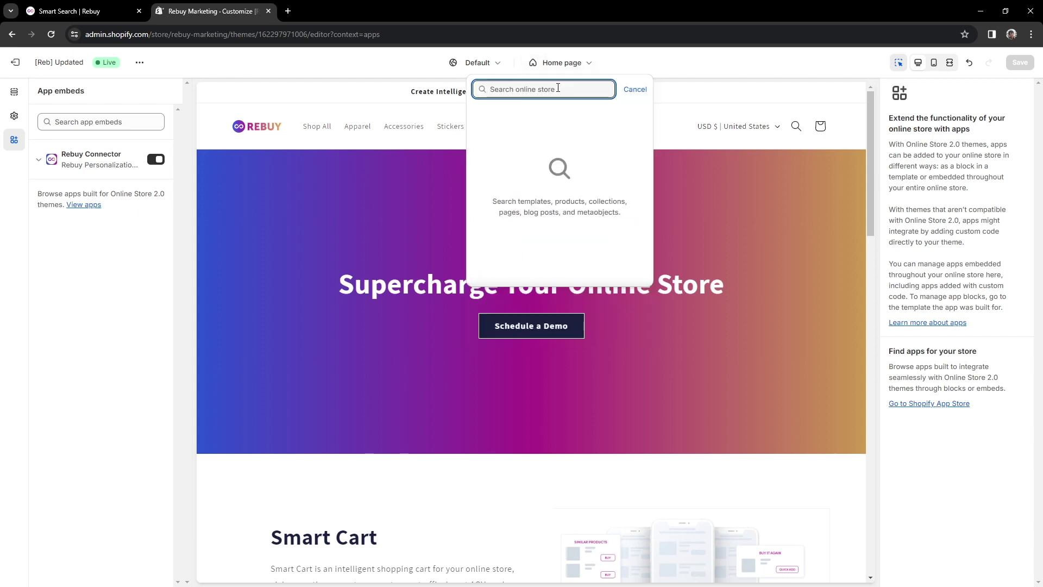
text(search)
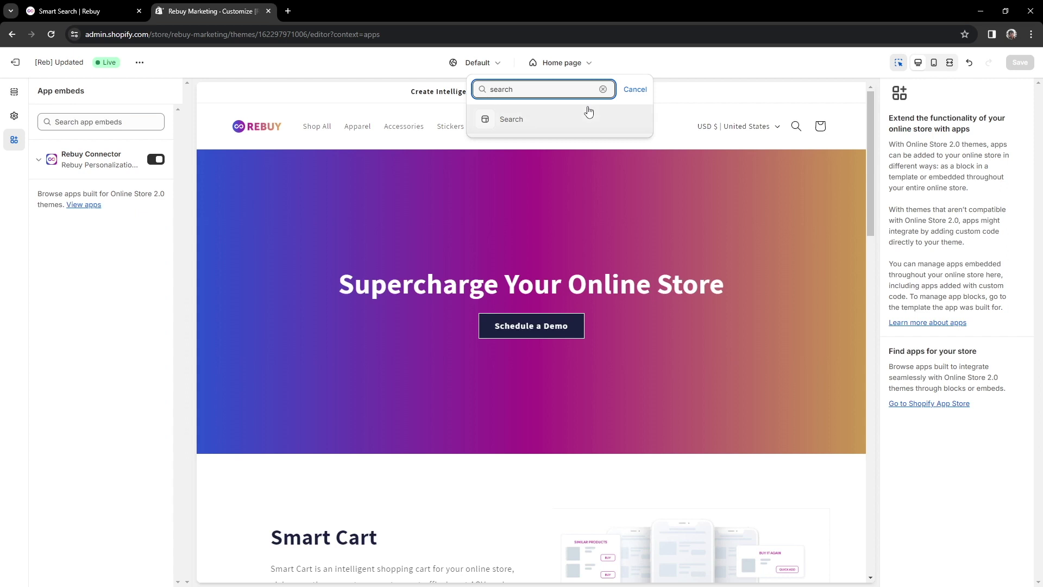
click(587, 116)
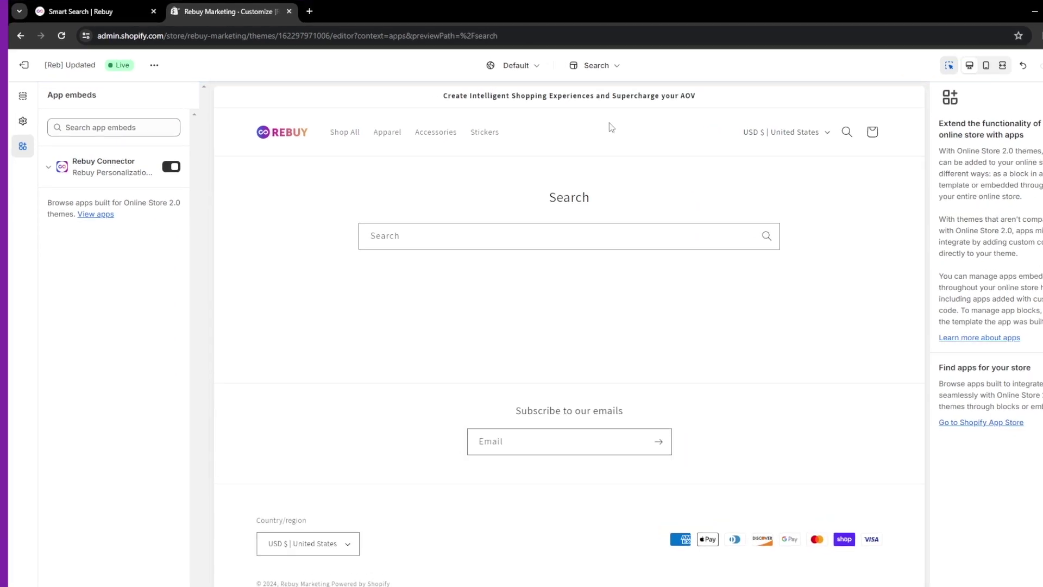
Hide the Search results section on the Search template and save the theme
click(23, 96)
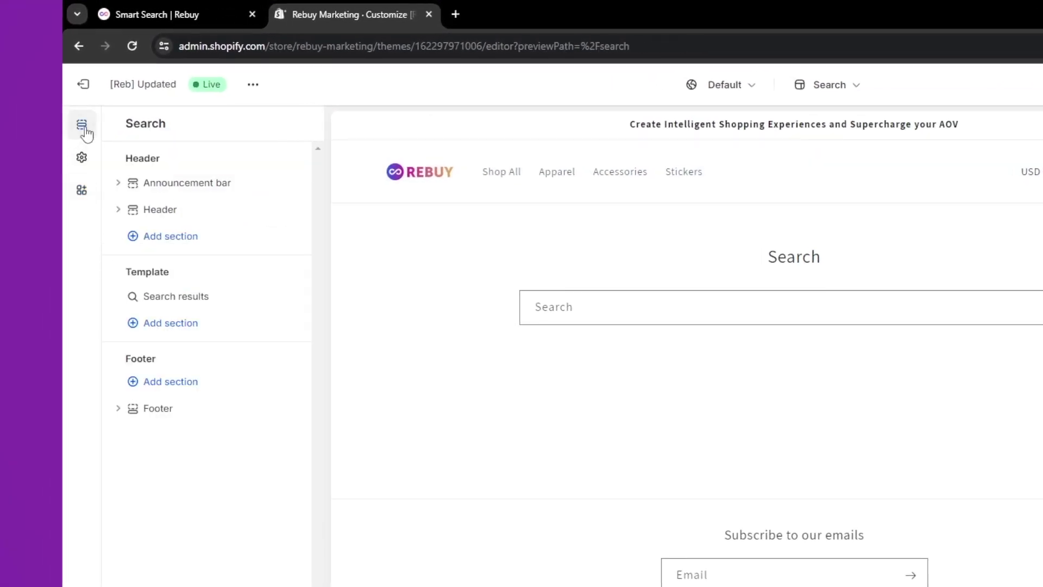
mouse_move(268, 302)
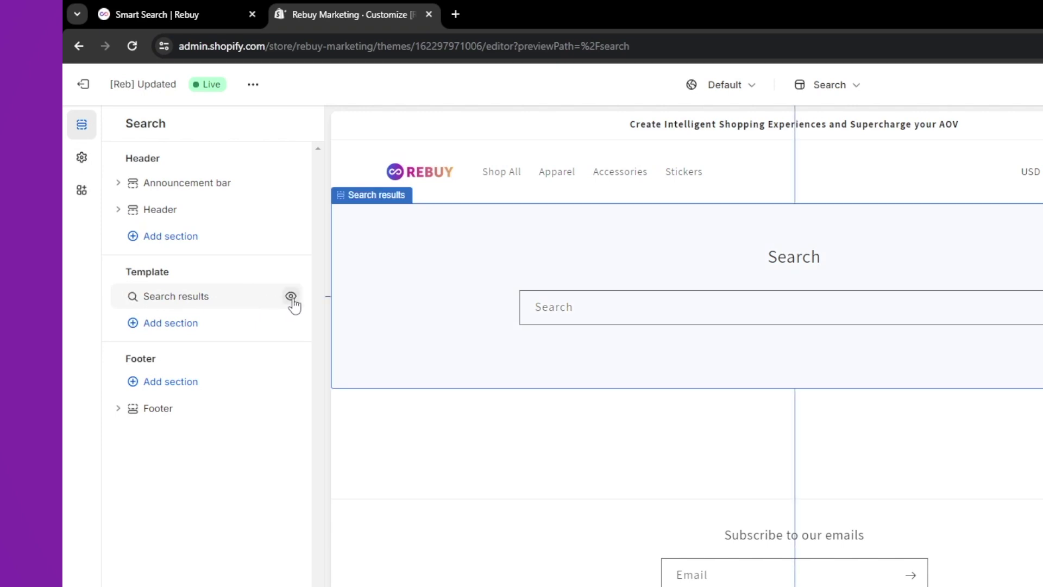
click(291, 296)
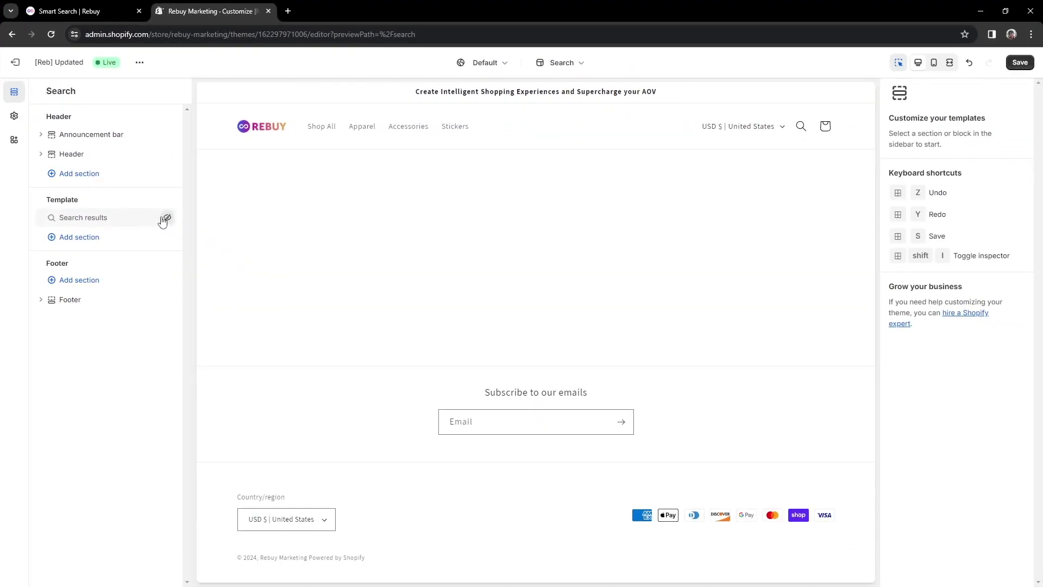
click(1020, 63)
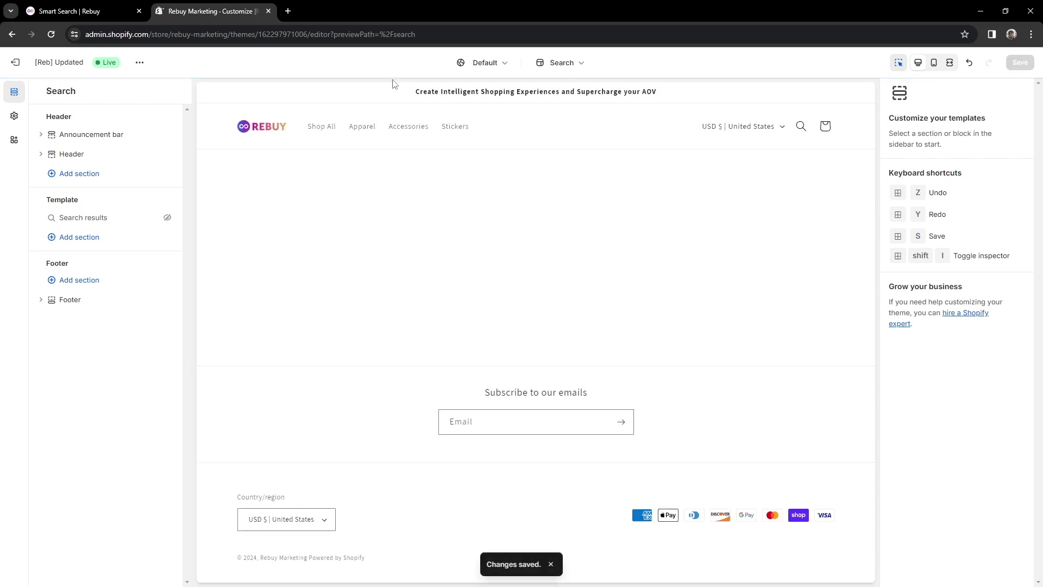
Enable Rebuy Smart Search live on the store and view its Global Settings
click(82, 11)
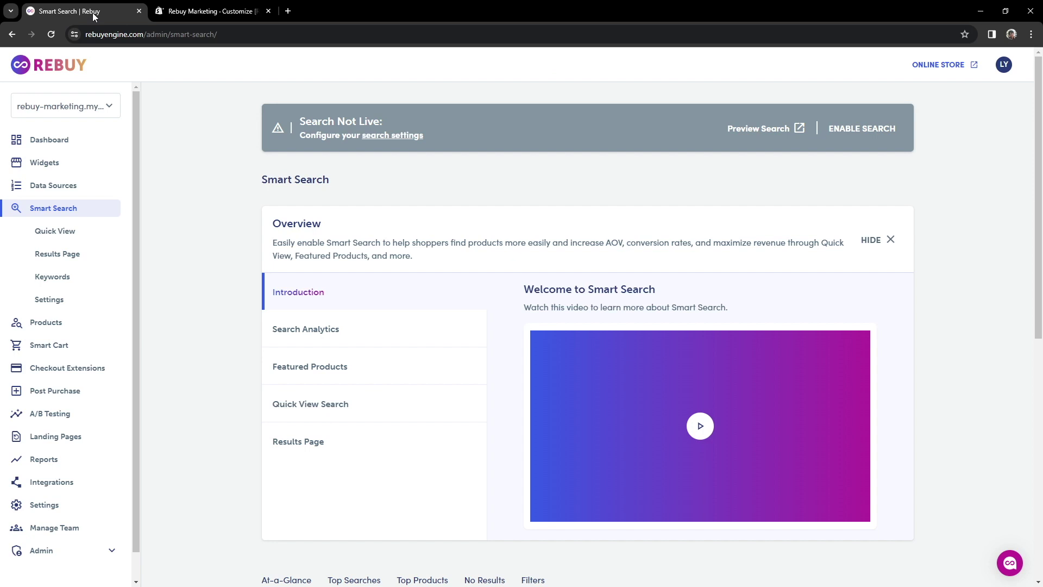
click(868, 130)
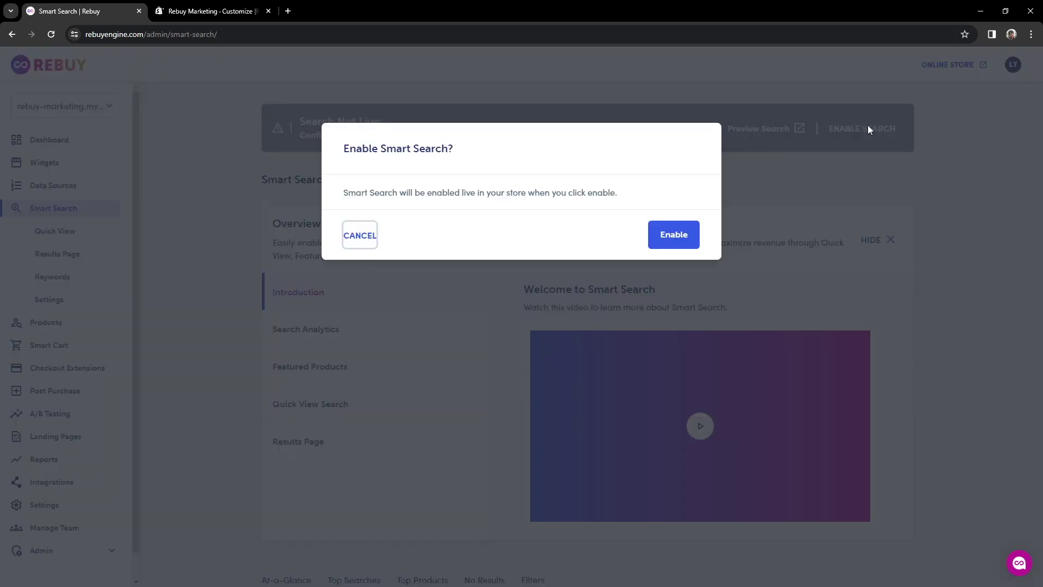
click(672, 239)
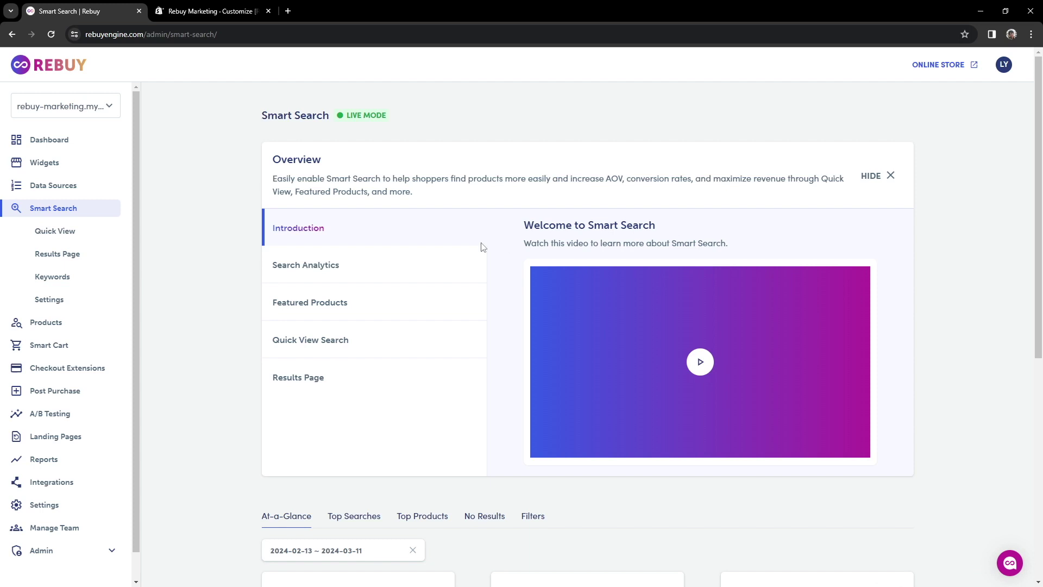
click(105, 303)
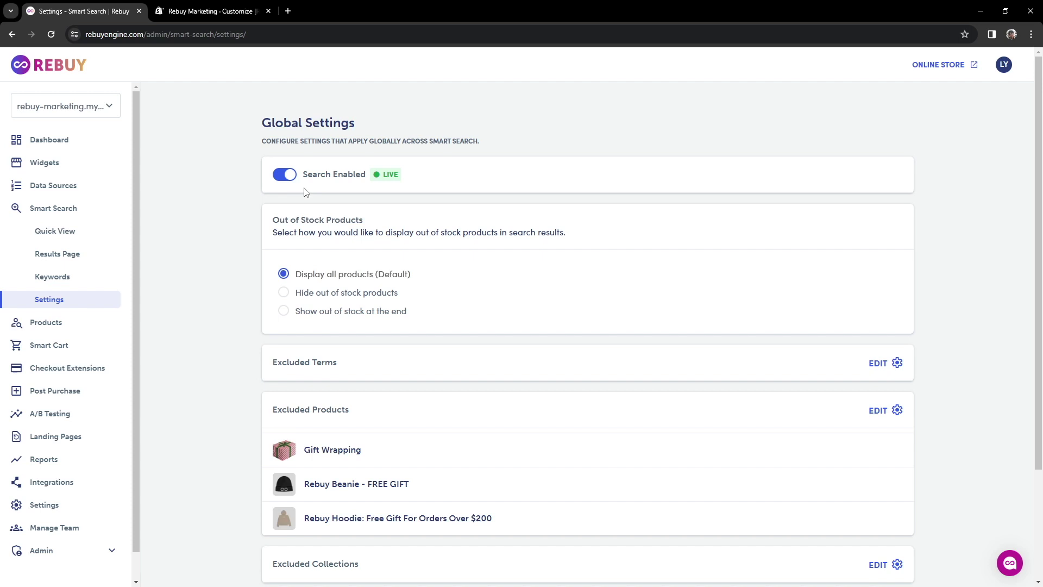
Turn on Quick View search in Rebuy's Smart Search settings
click(98, 239)
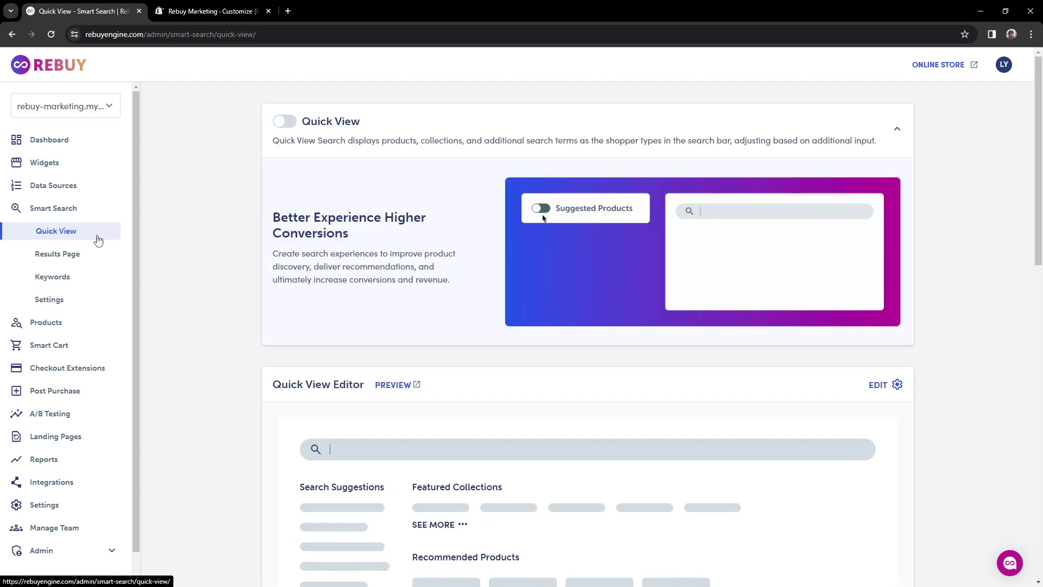
click(284, 122)
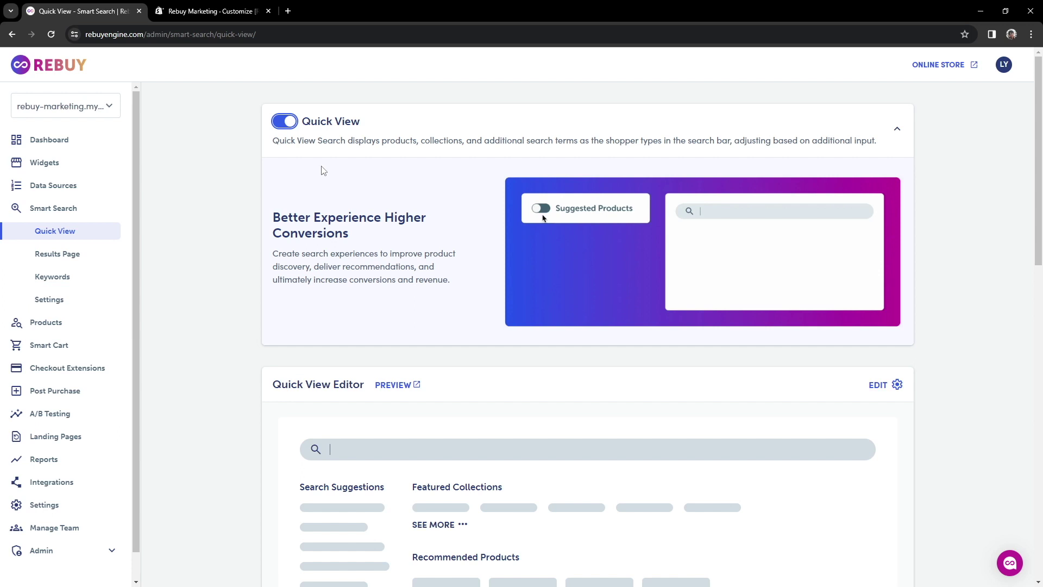
Switch on the Smart Search Results Page feature in Rebuy
click(108, 259)
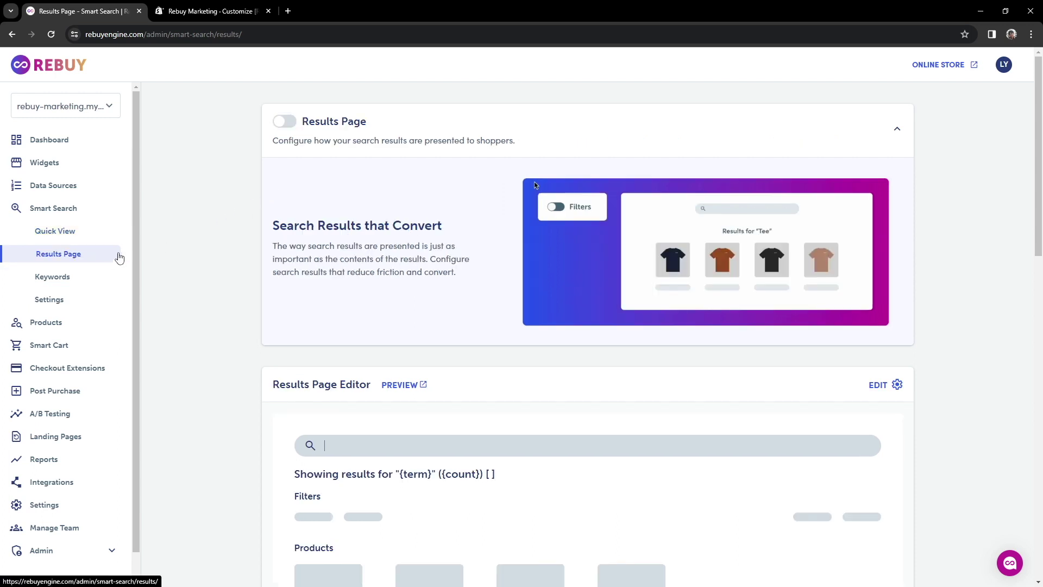
click(296, 124)
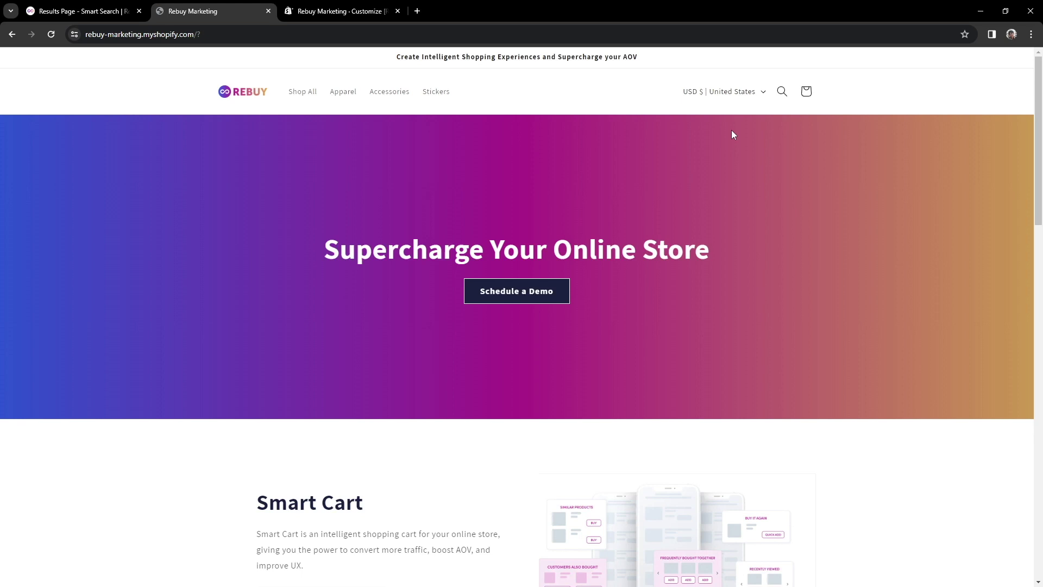
Add the Rebuy Mug to the cart from the storefront's search recommendations, then close the bag
click(782, 91)
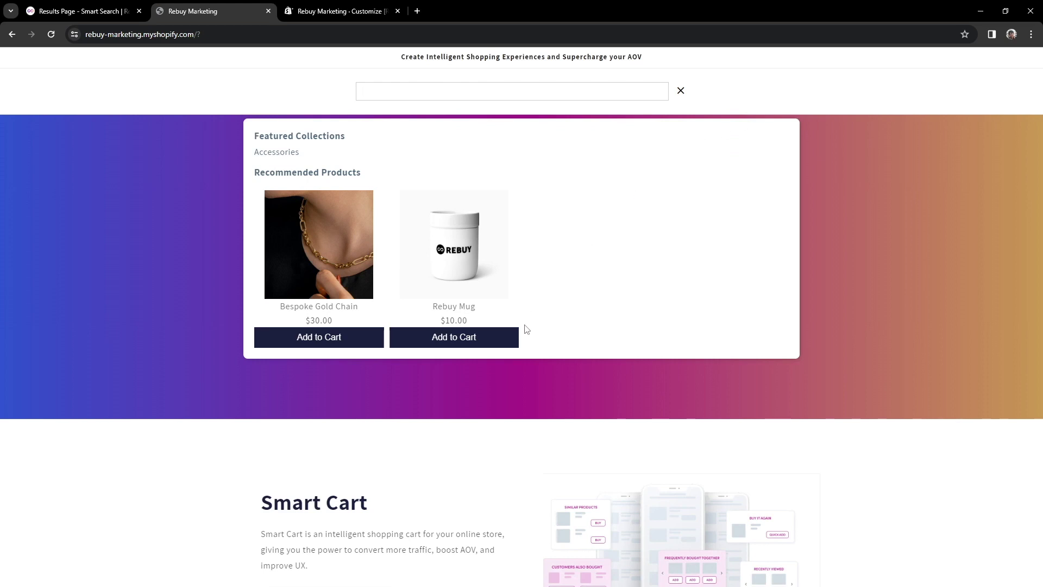
click(470, 342)
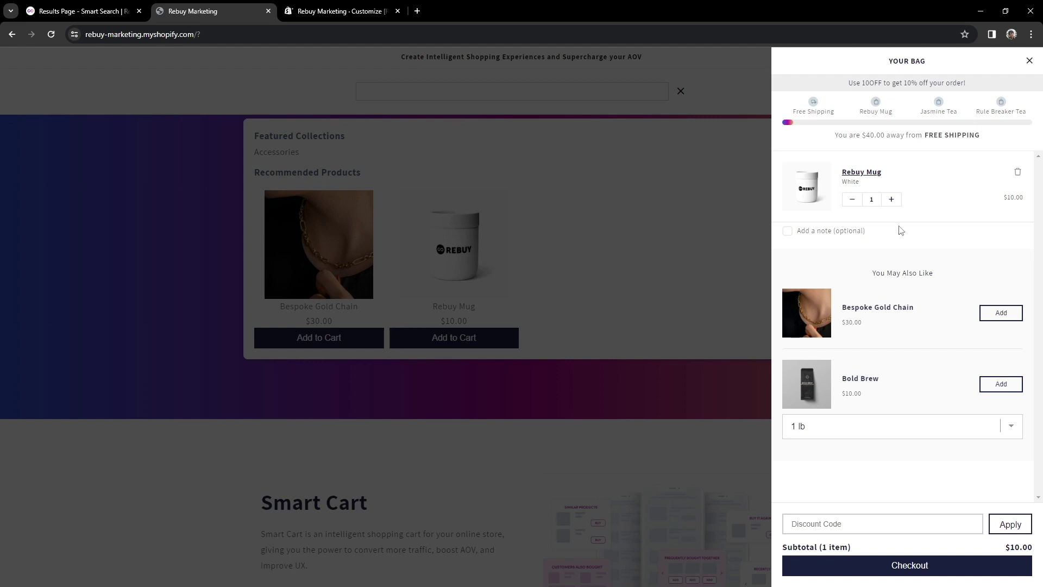
click(553, 229)
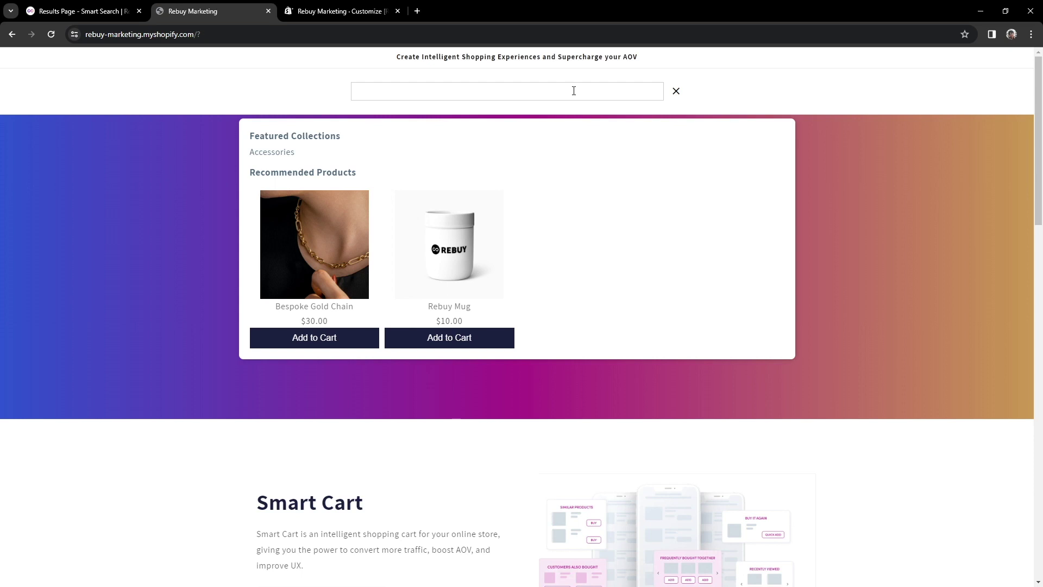
Search the storefront for 'tea' and open the full results page of 7 products
text(tea)
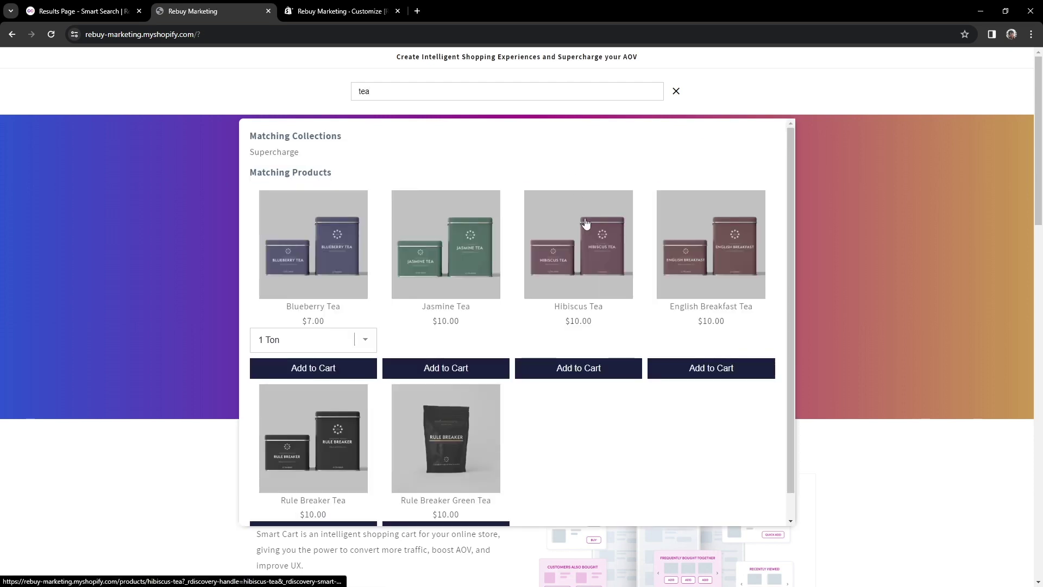
scroll(585, 222, down, 1)
scroll(586, 223, up, 1)
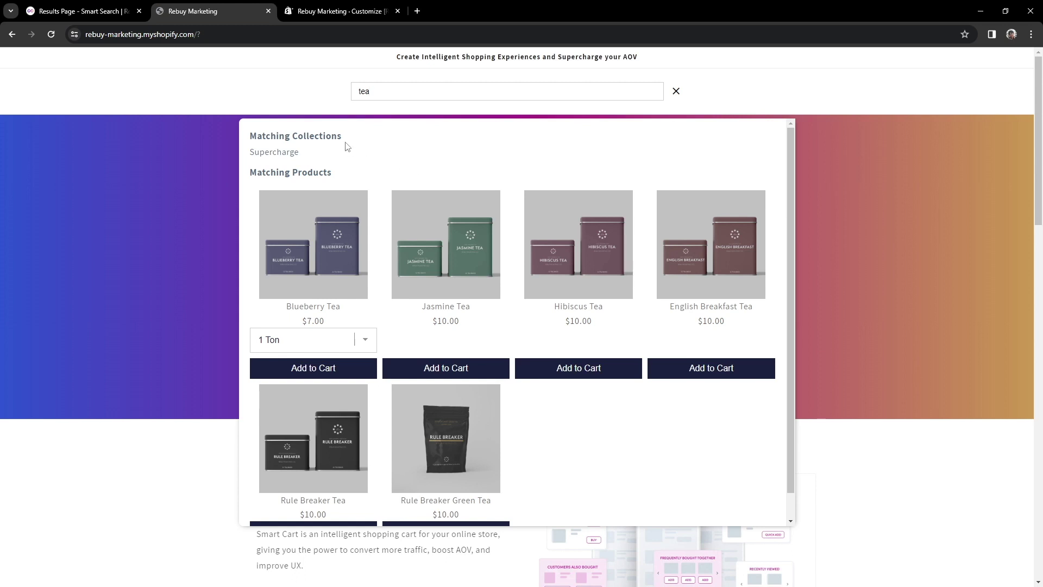
key(Return)
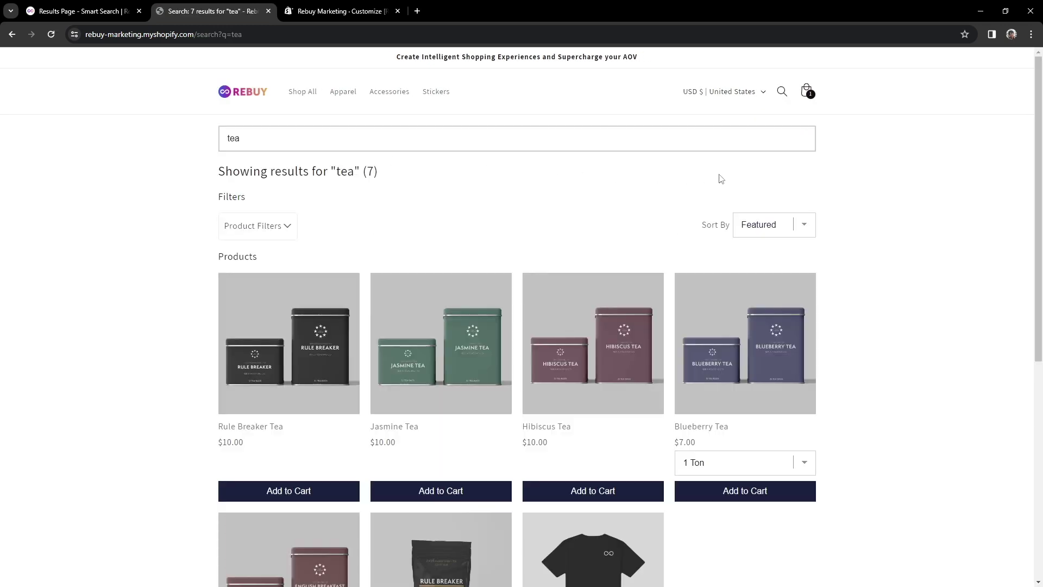
Sort the tea results by Lowest Price, putting Blueberry Tea at $7.00 first
scroll(679, 181, down, 4)
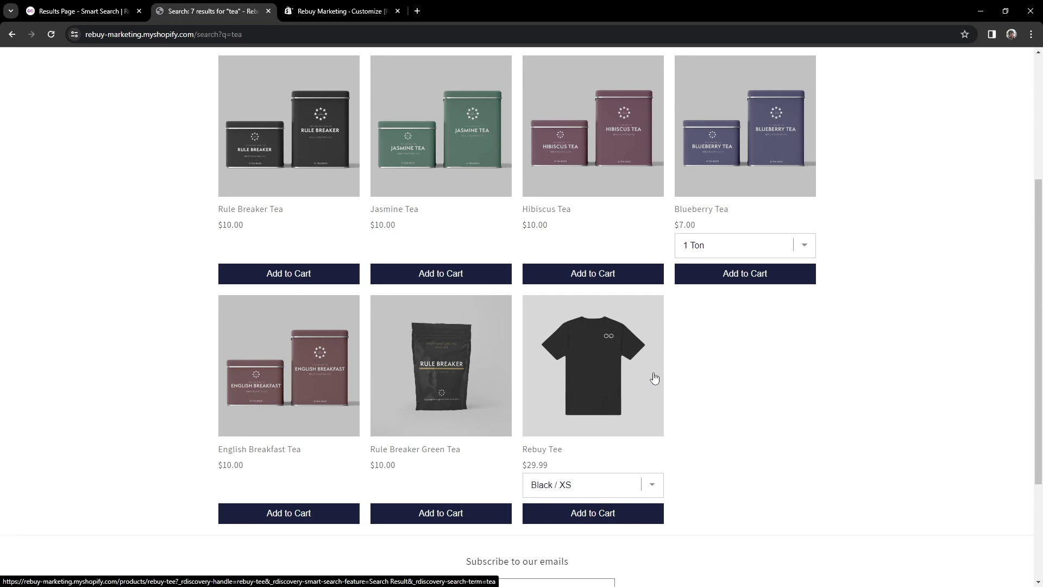
scroll(654, 378, up, 3)
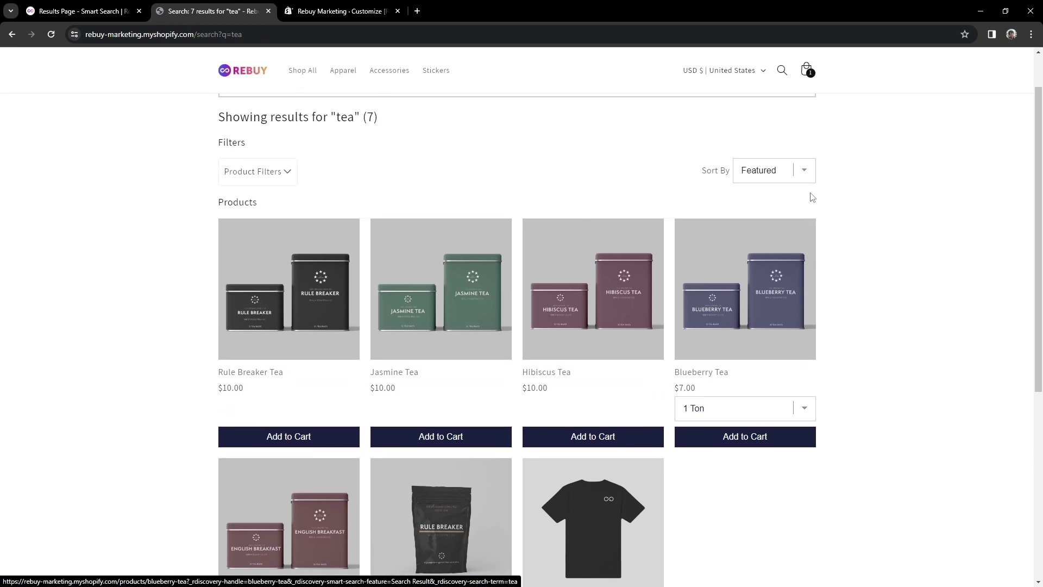
click(806, 177)
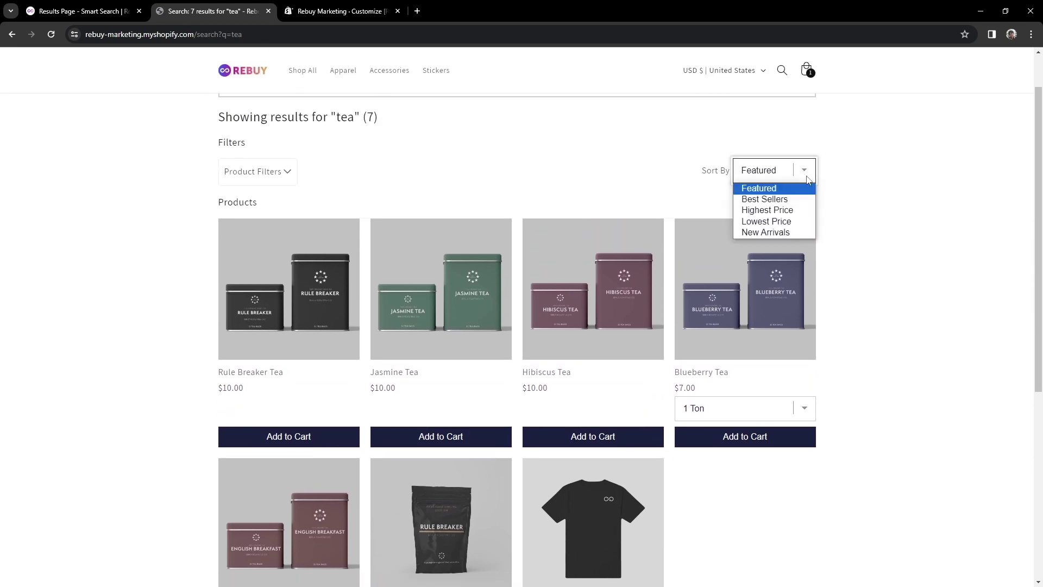
click(771, 221)
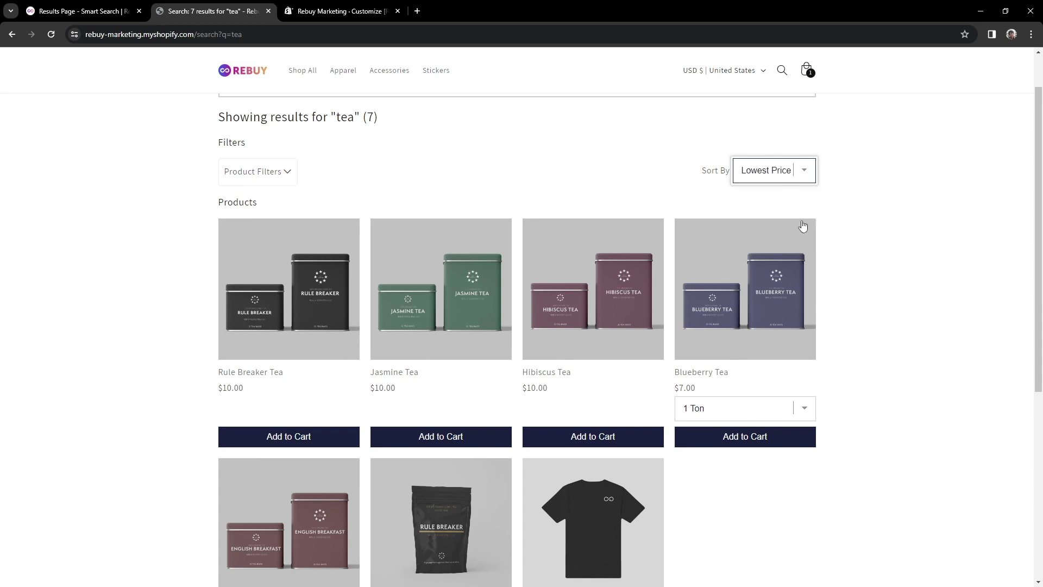
scroll(871, 253, down, 3)
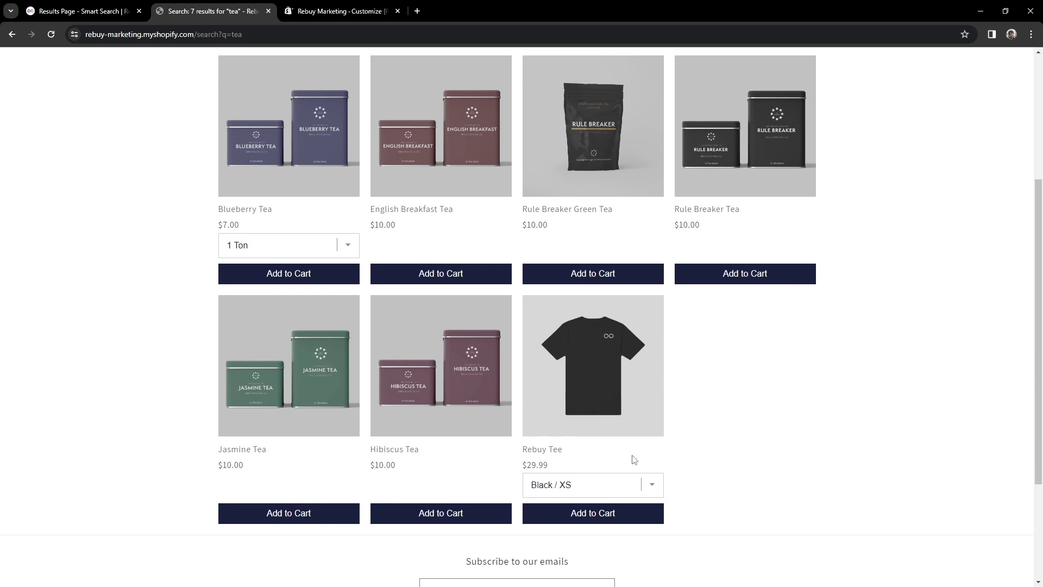
scroll(633, 460, up, 4)
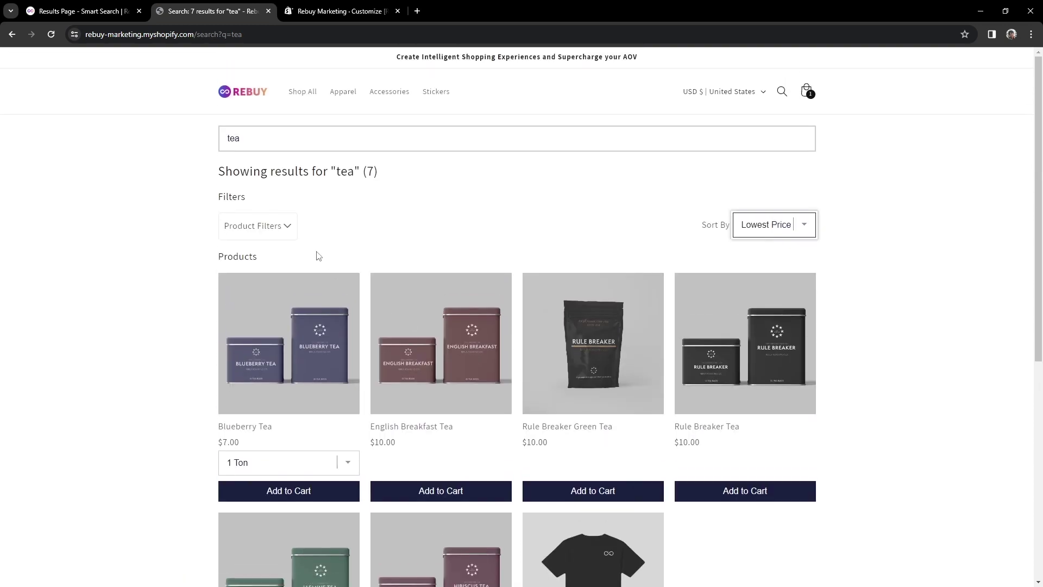
Filter the tea results to a $12 maximum price, leaving 6 products
click(291, 230)
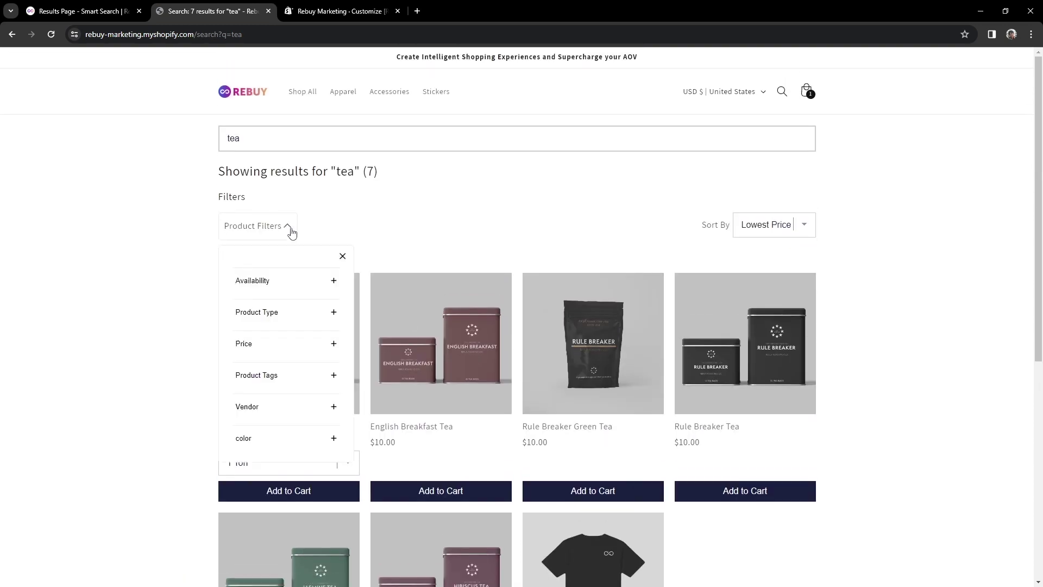
click(335, 352)
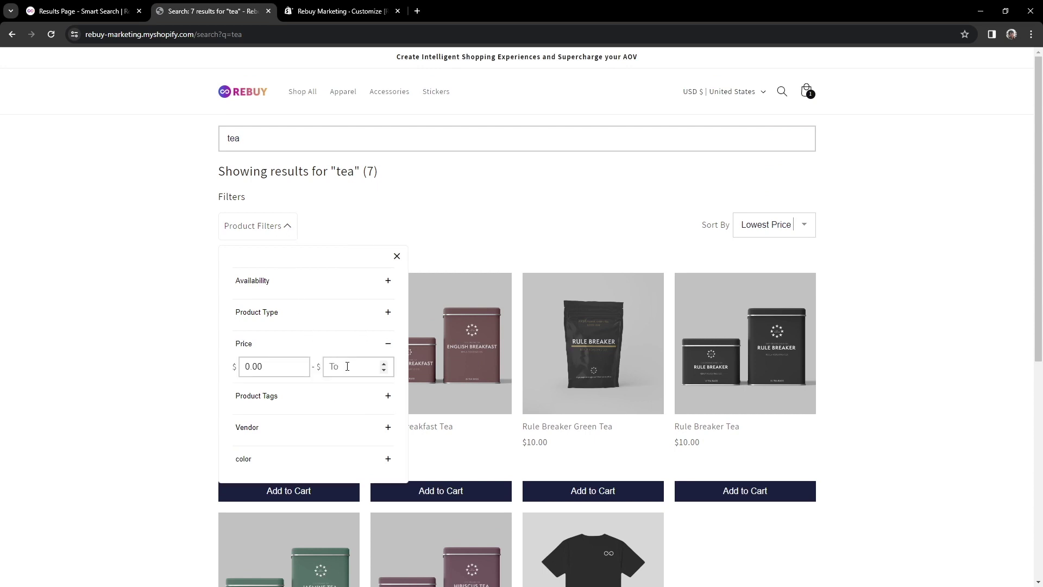
click(347, 366)
text(12)
key(Return)
click(898, 328)
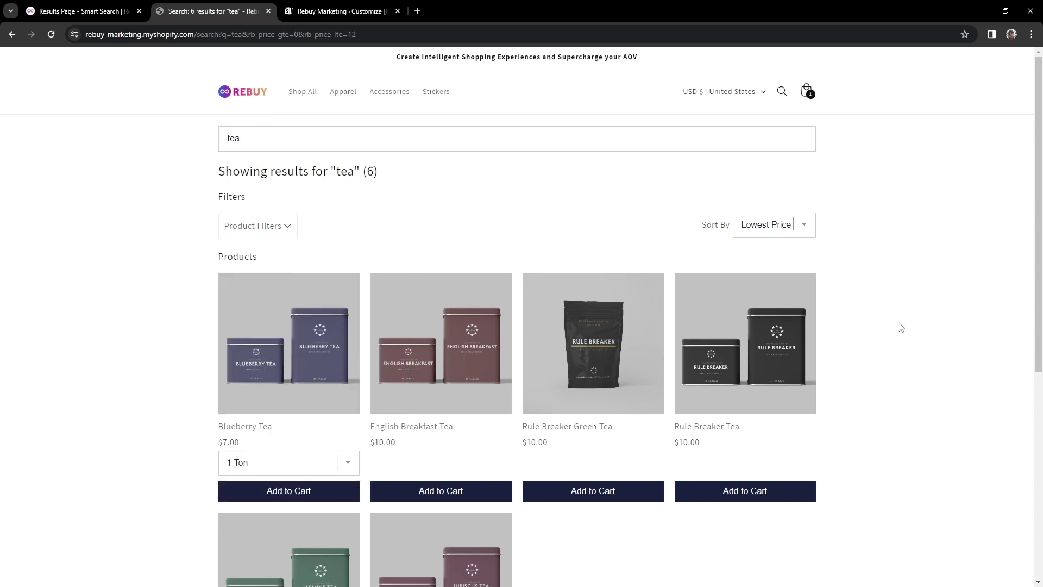
Add Rule Breaker Green Tea to the cart and close the cart drawer
scroll(900, 327, down, 1)
scroll(900, 327, down, 3)
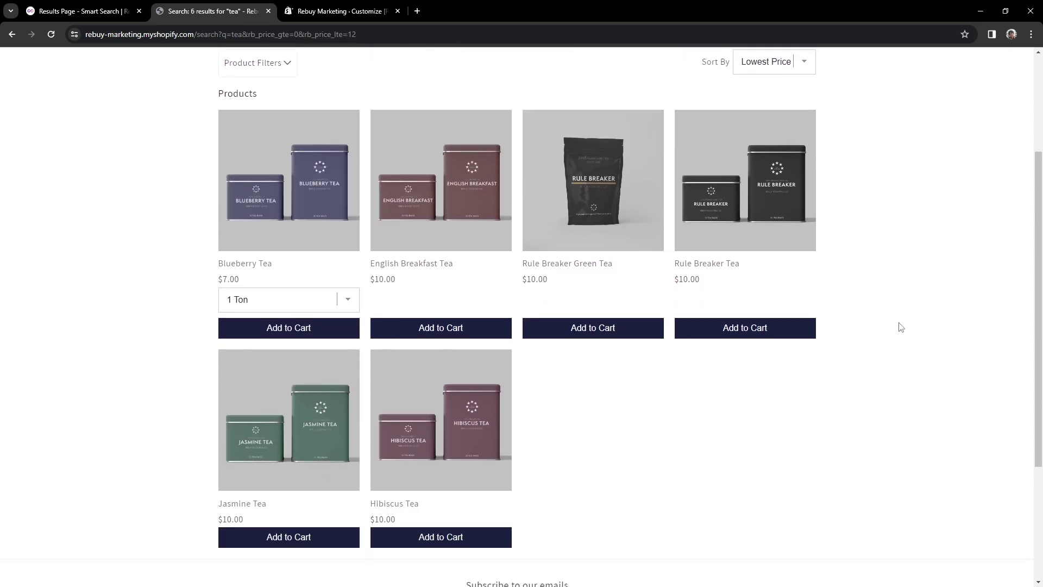
click(602, 329)
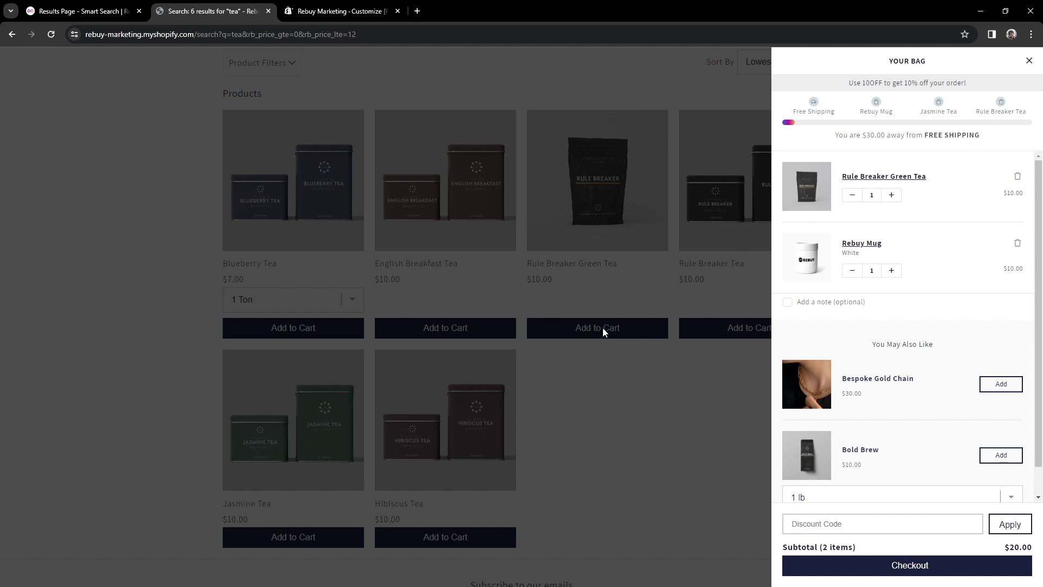
click(602, 328)
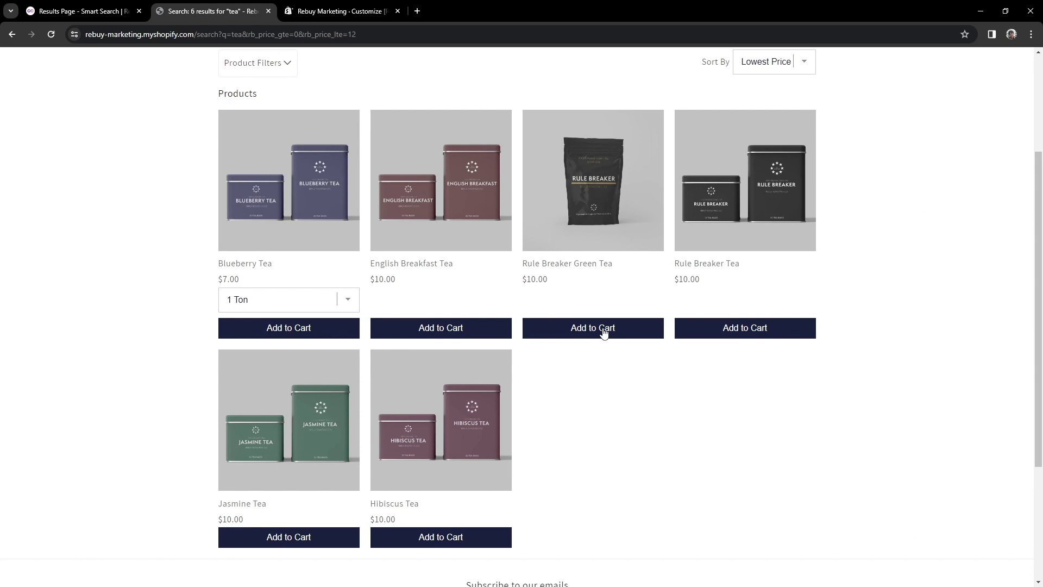